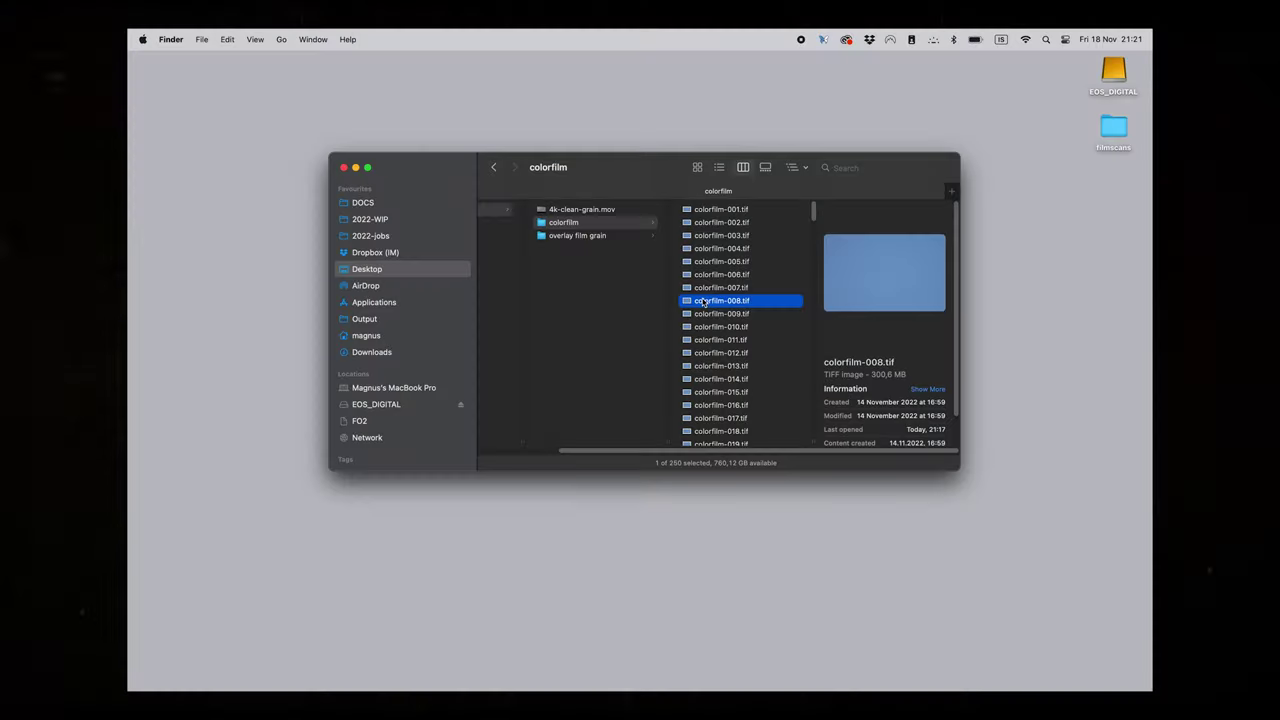
- Preview the grain frame colorfilm-008.tif at full size in Quick Look
key(space)
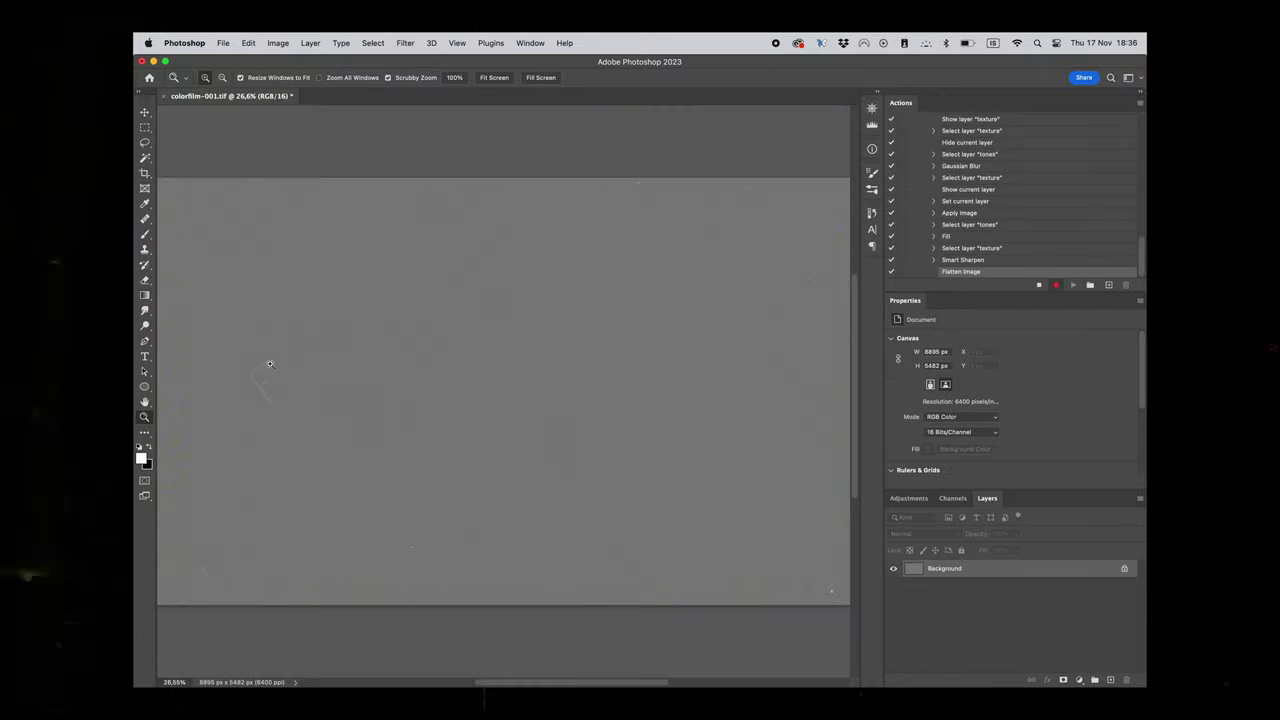
- Apply the grain action's filter and image adjustment steps to colorfilm-001.tif
click(405, 43)
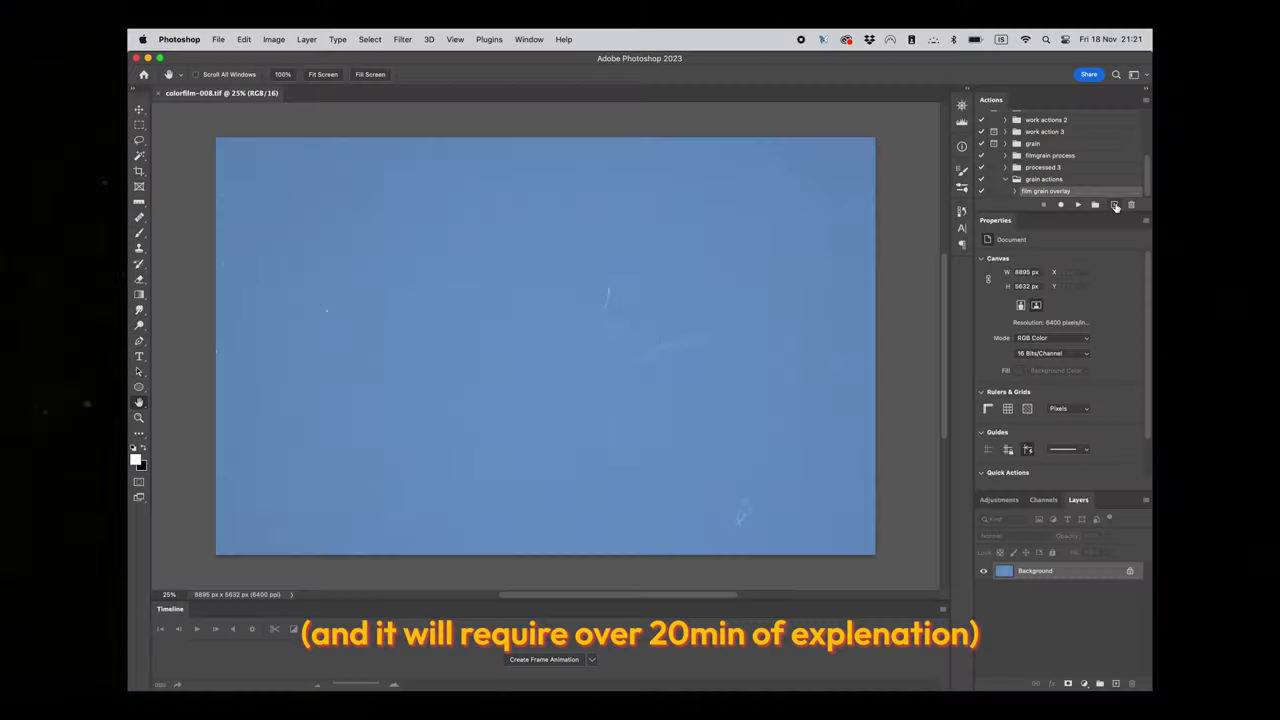
click(273, 39)
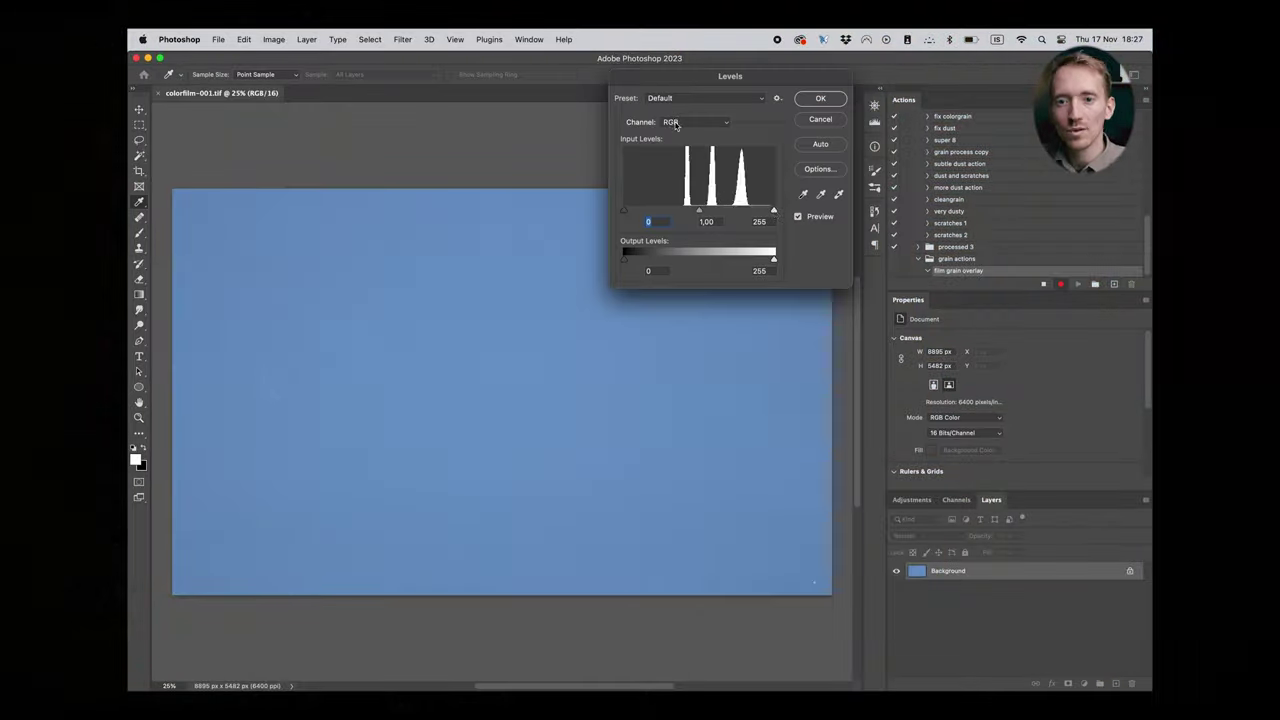
- Set the Green channel's black input level to 42 in Levels
drag(624, 210, 648, 212)
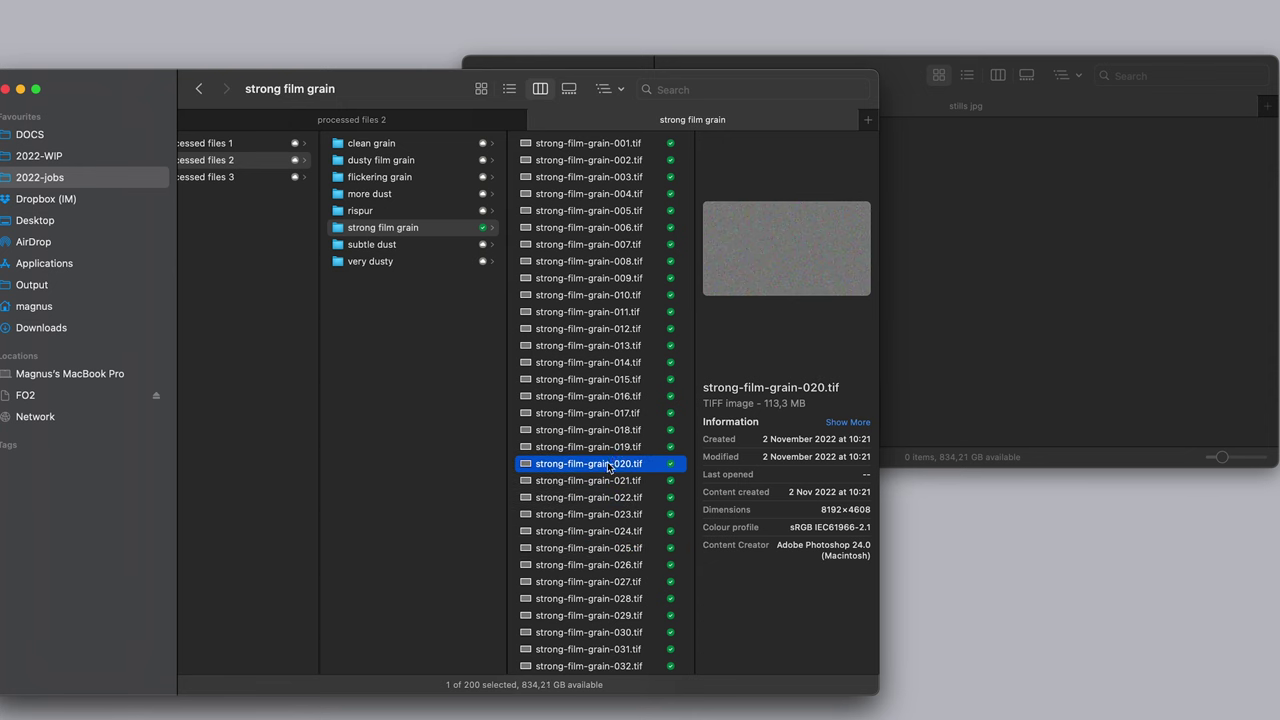
- Select strong-film-grain-025.tif to show its preview and file details
click(617, 548)
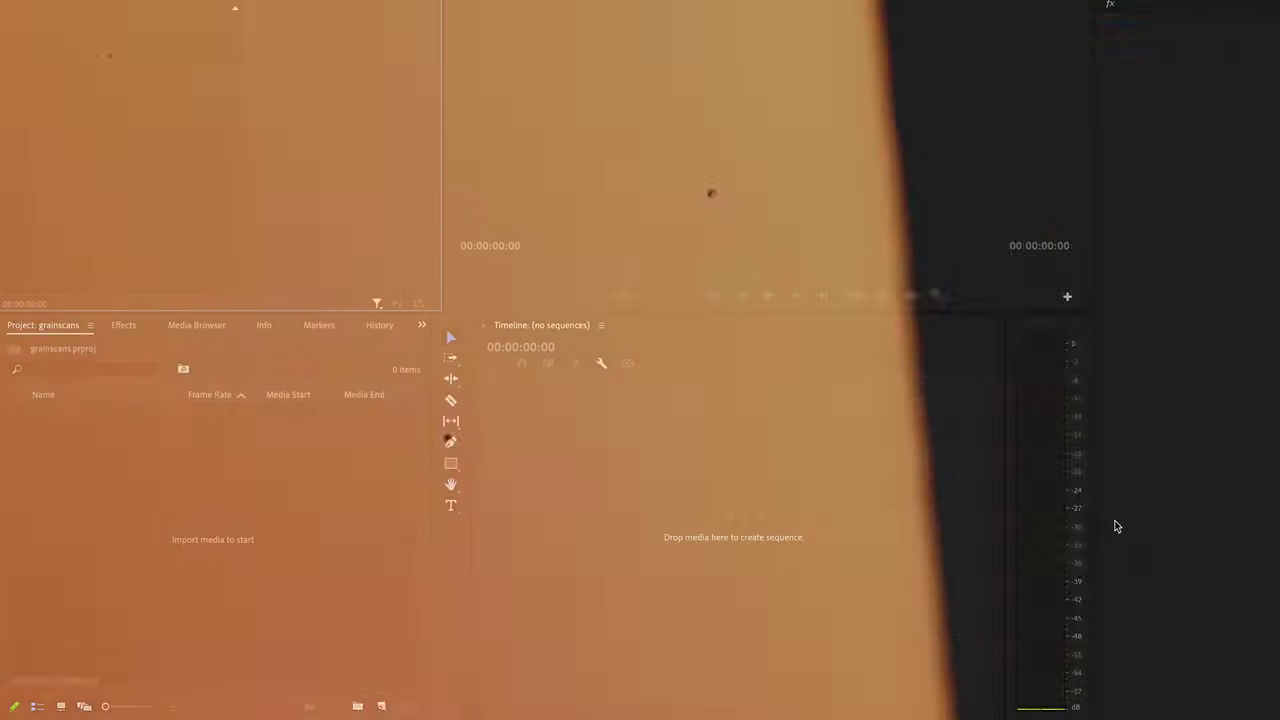
- Import the processed files folder into the grainscans project
key(super+i)
key(Left)
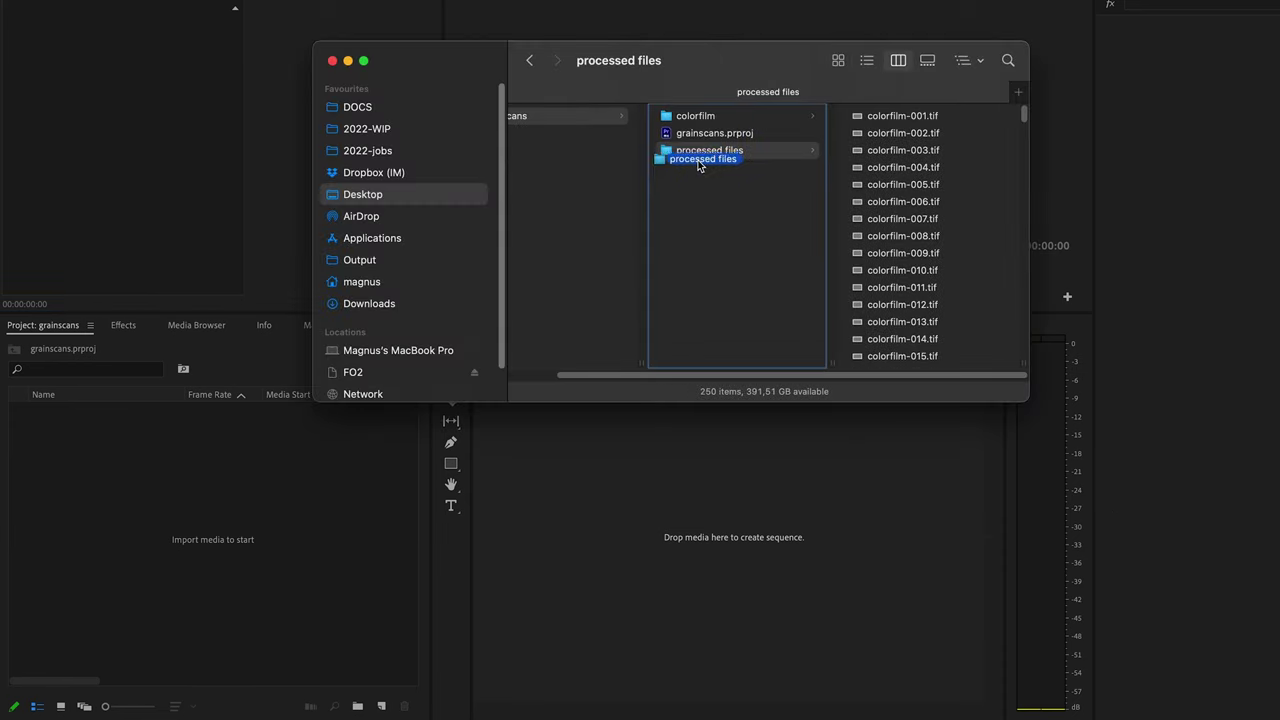
click(38, 411)
scroll(189, 540, down, 2)
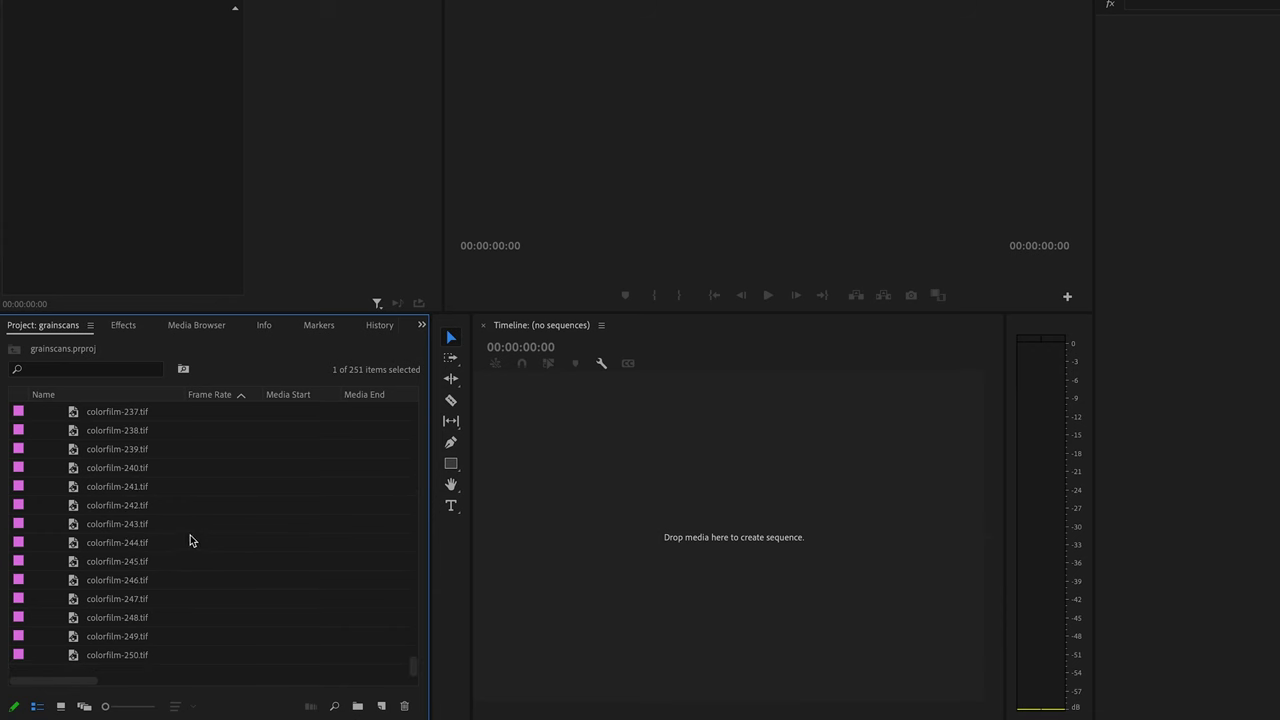
- Set all 250 colorfilm frames to a duration of 1 frame
shift+click(132, 653)
right_click(119, 538)
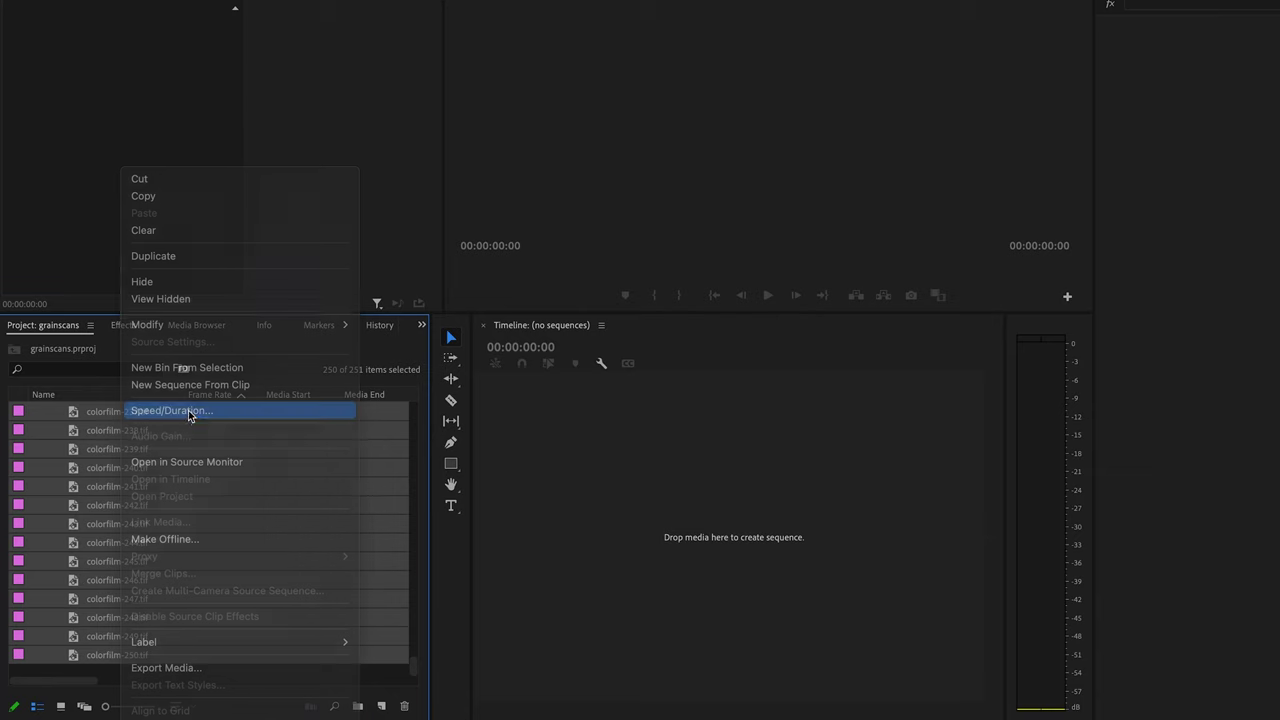
click(190, 414)
click(680, 324)
text(1)
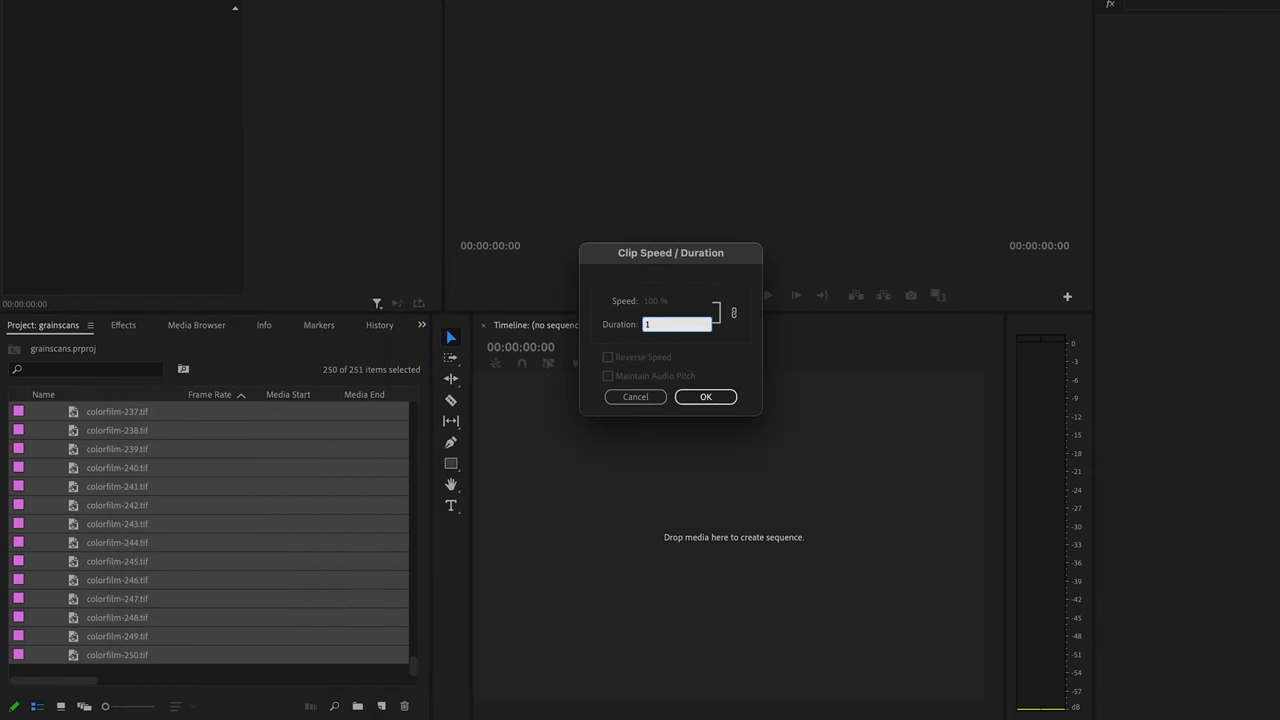
key(Tab)
click(707, 397)
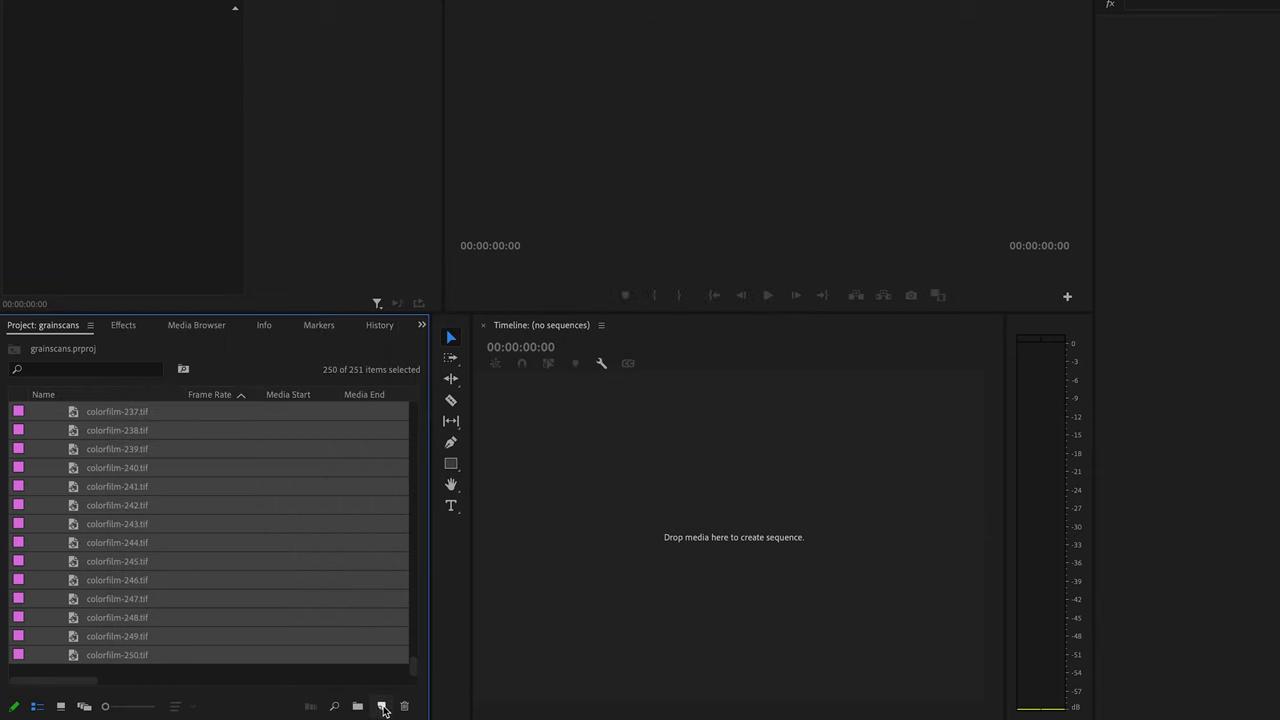
key(super+n)
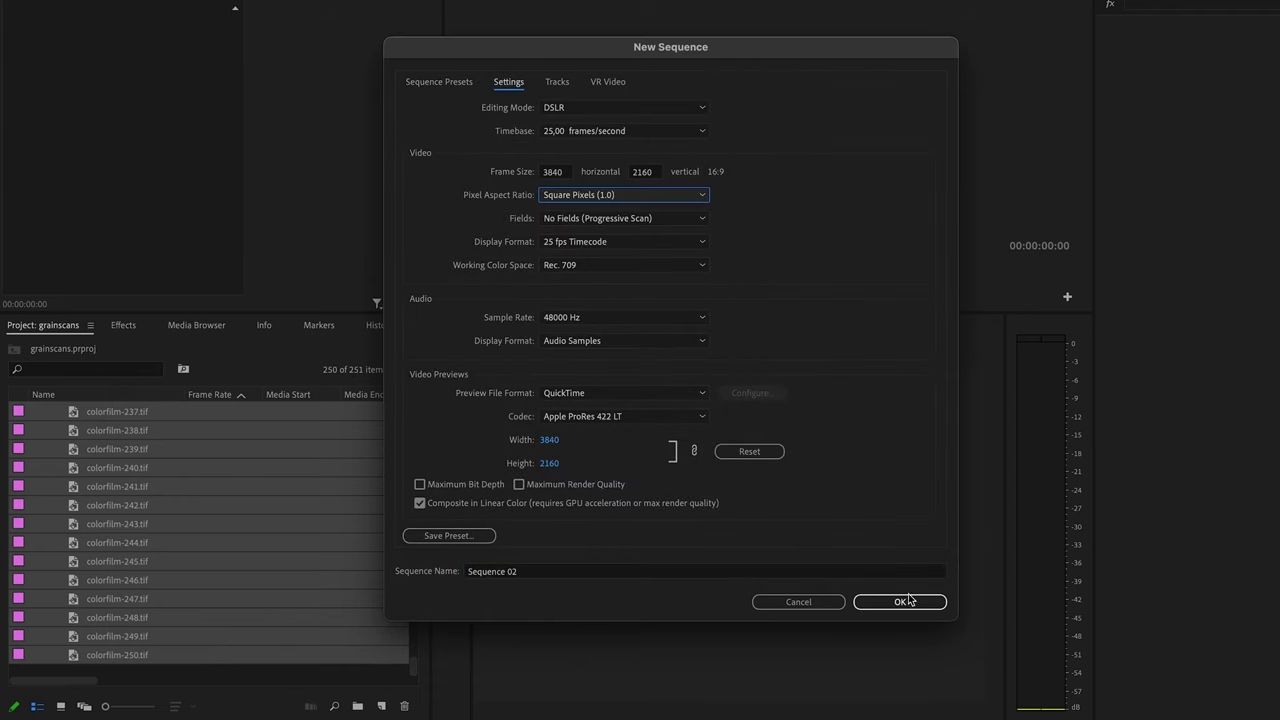
- Create the 4K 25 fps sequence and place the grain frames on V1
key(Return)
drag(110, 540, 660, 524)
click(566, 245)
- Set the sequence export to QuickTime format with audio turned off
click(567, 401)
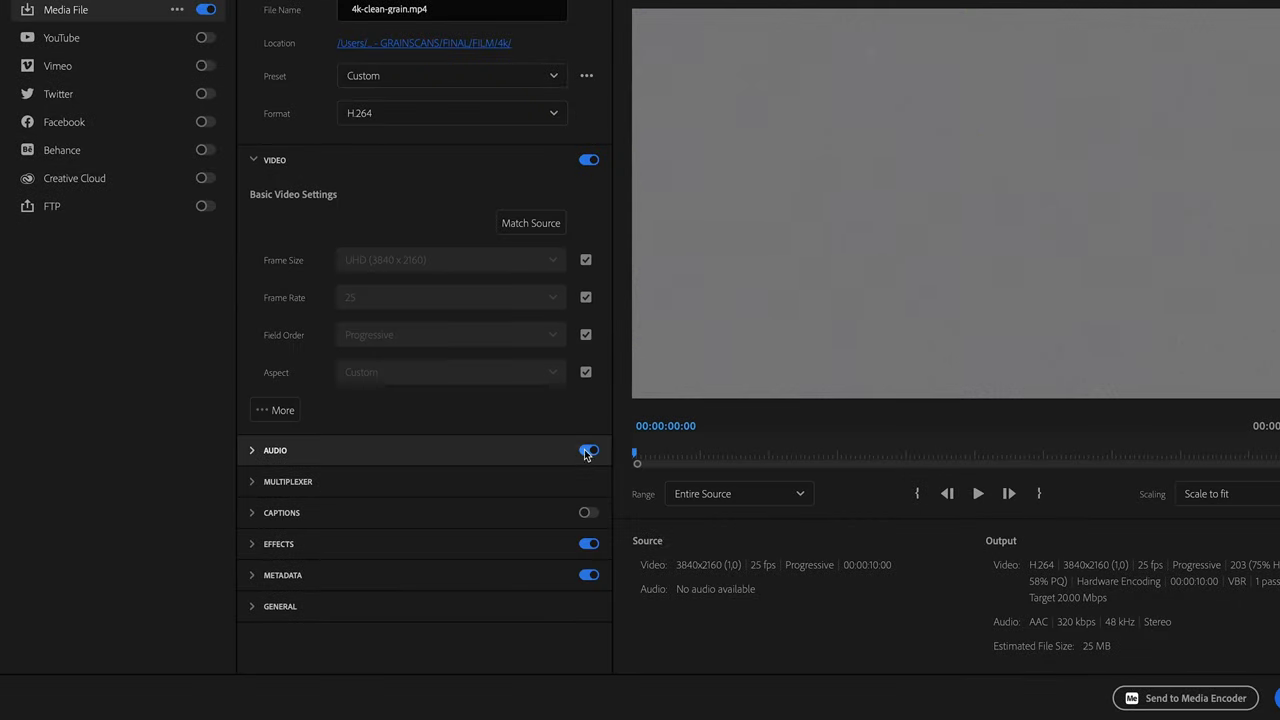
click(589, 450)
click(452, 113)
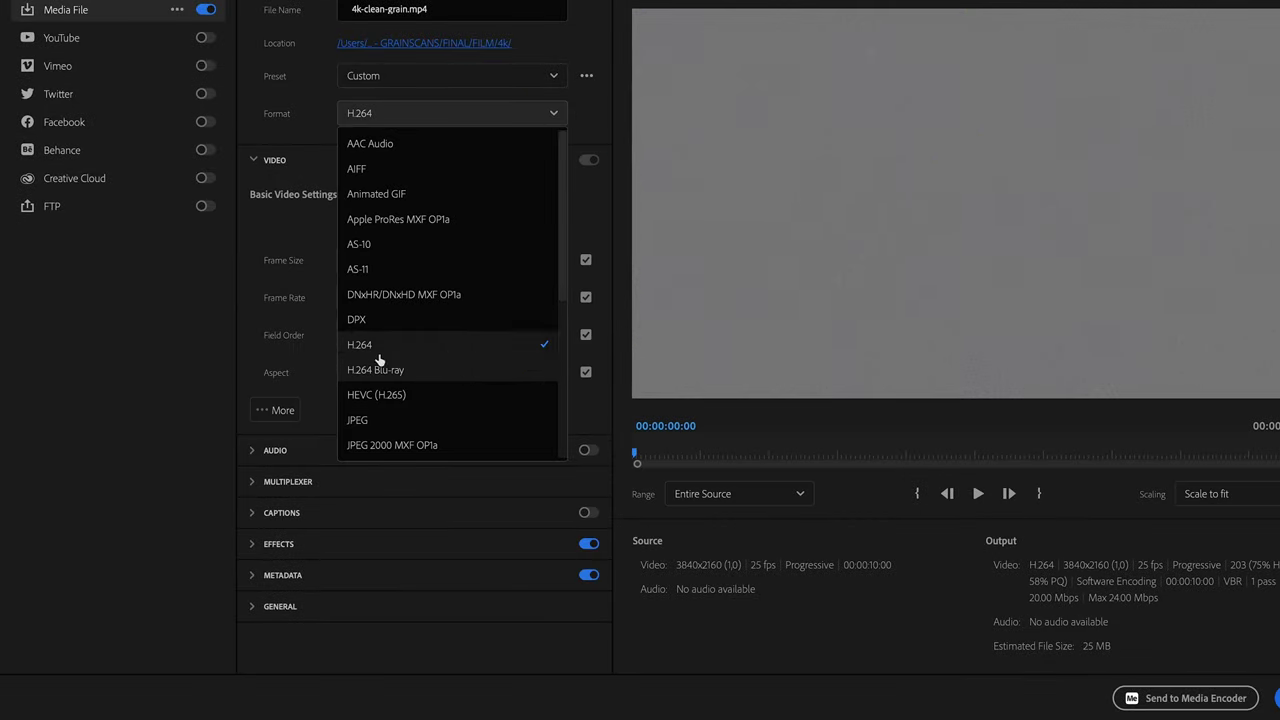
click(430, 409)
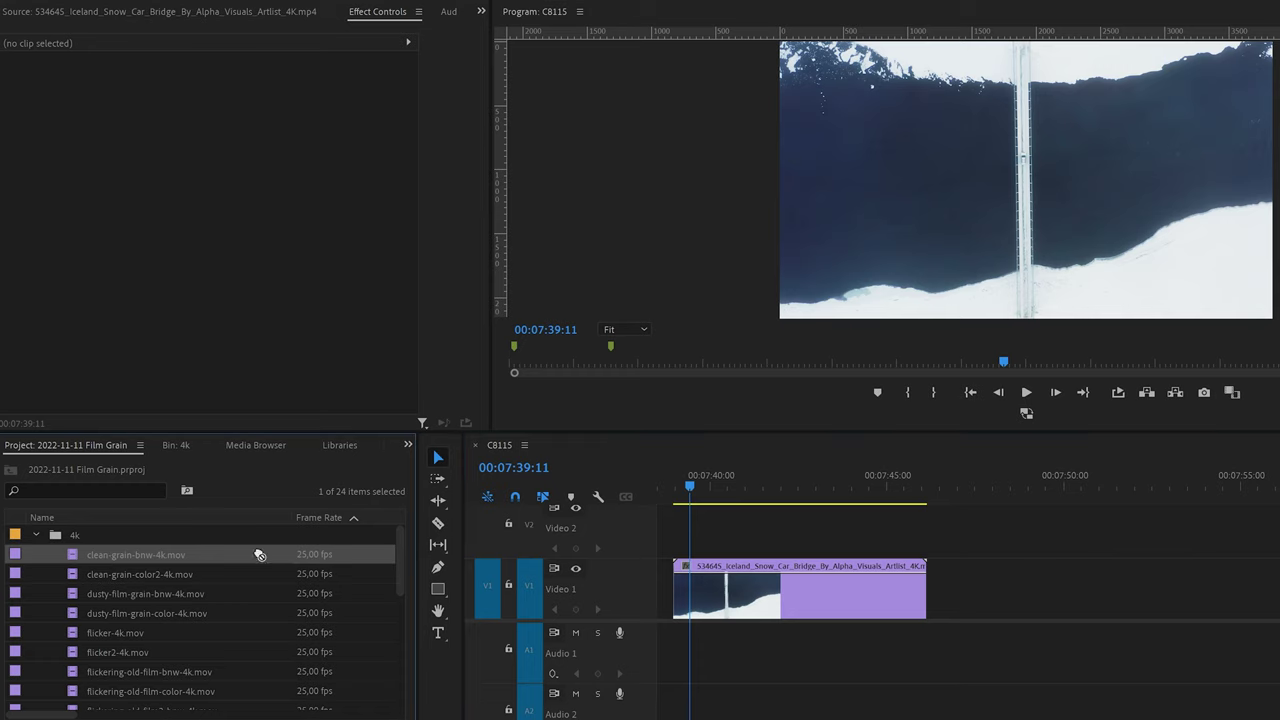
- Place clean-grain-bnw-4k.mov on Video 2 and set its blend mode to Overlay
drag(257, 551, 939, 541)
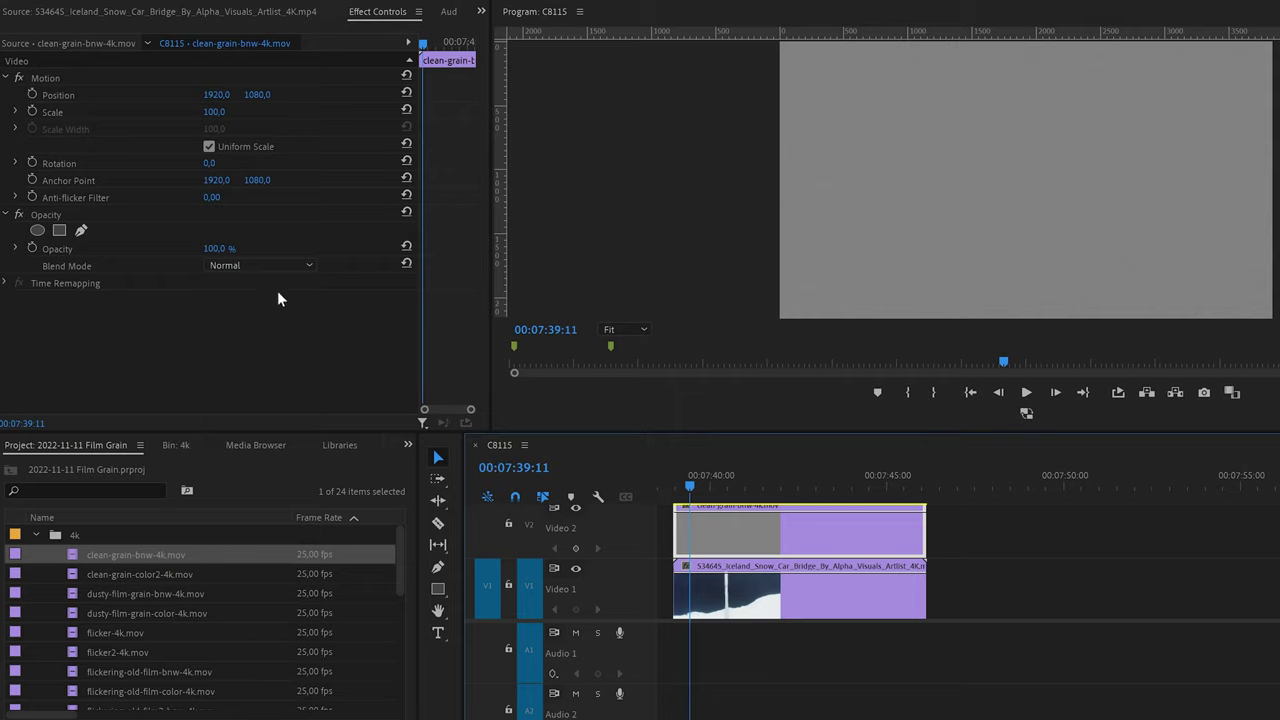
click(240, 263)
click(249, 500)
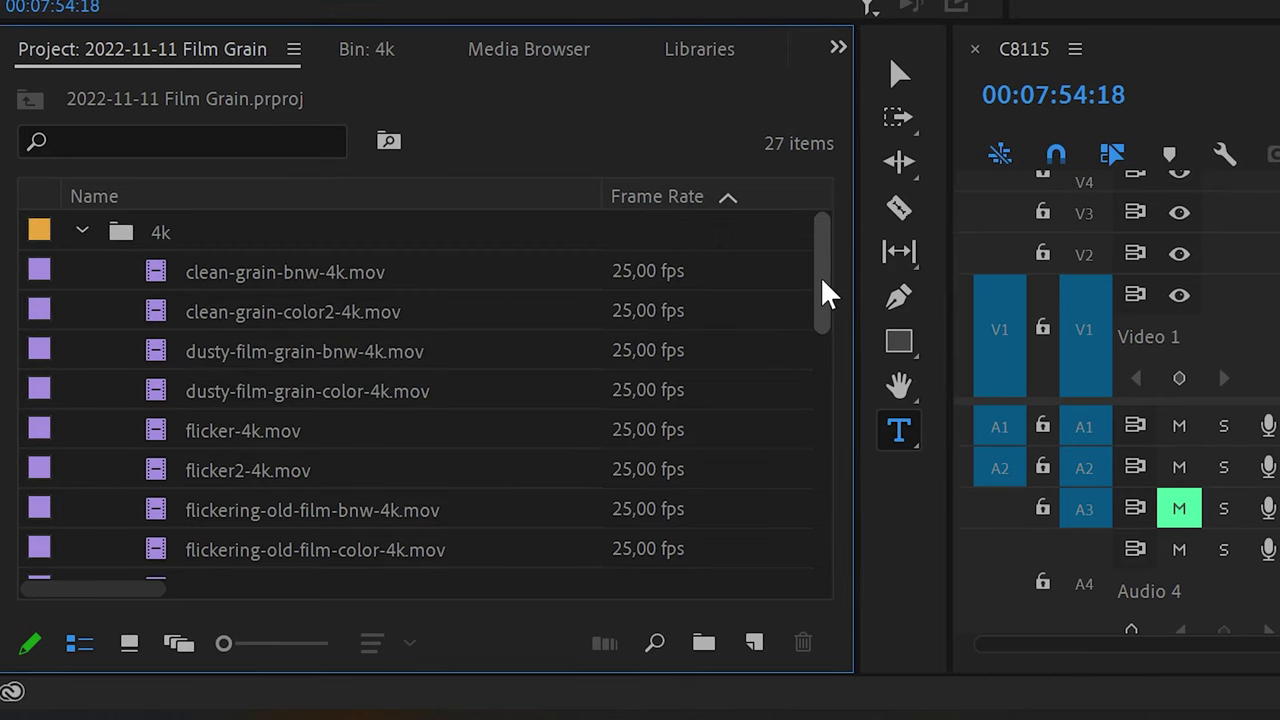
- Add flicker-4k.mov above the footage and blend it with Overlay
drag(822, 280, 782, 340)
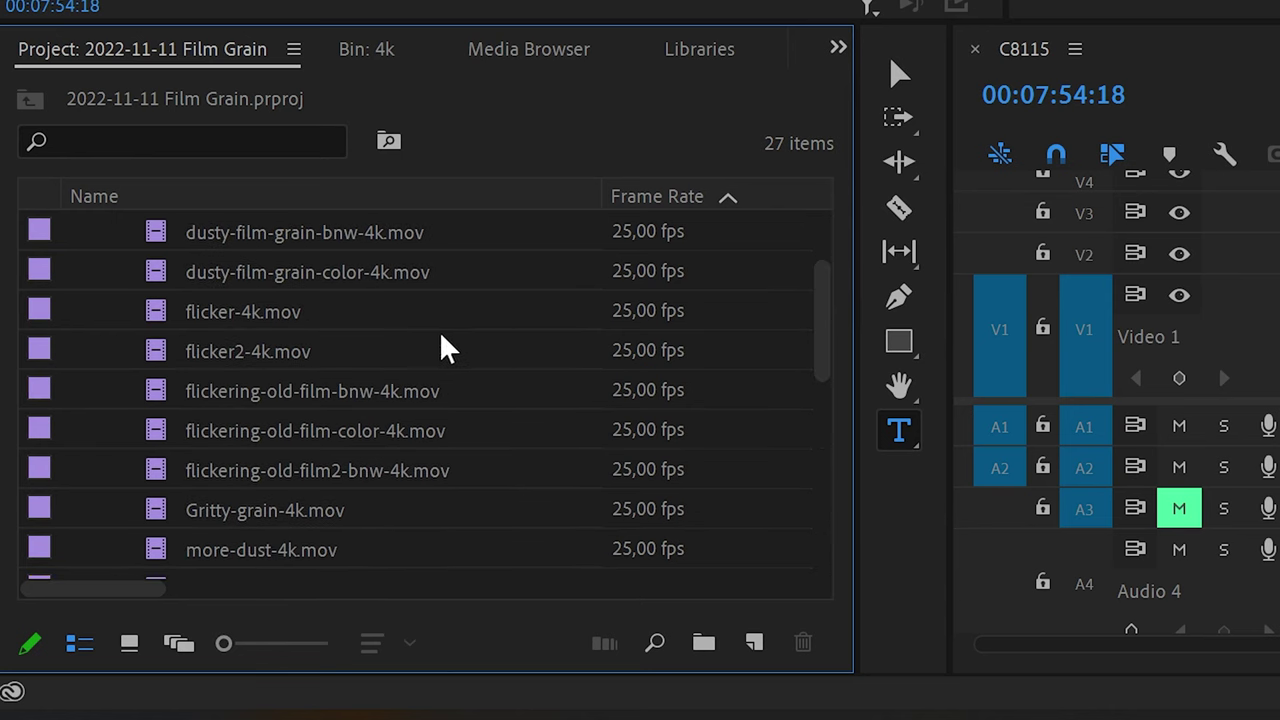
click(197, 322)
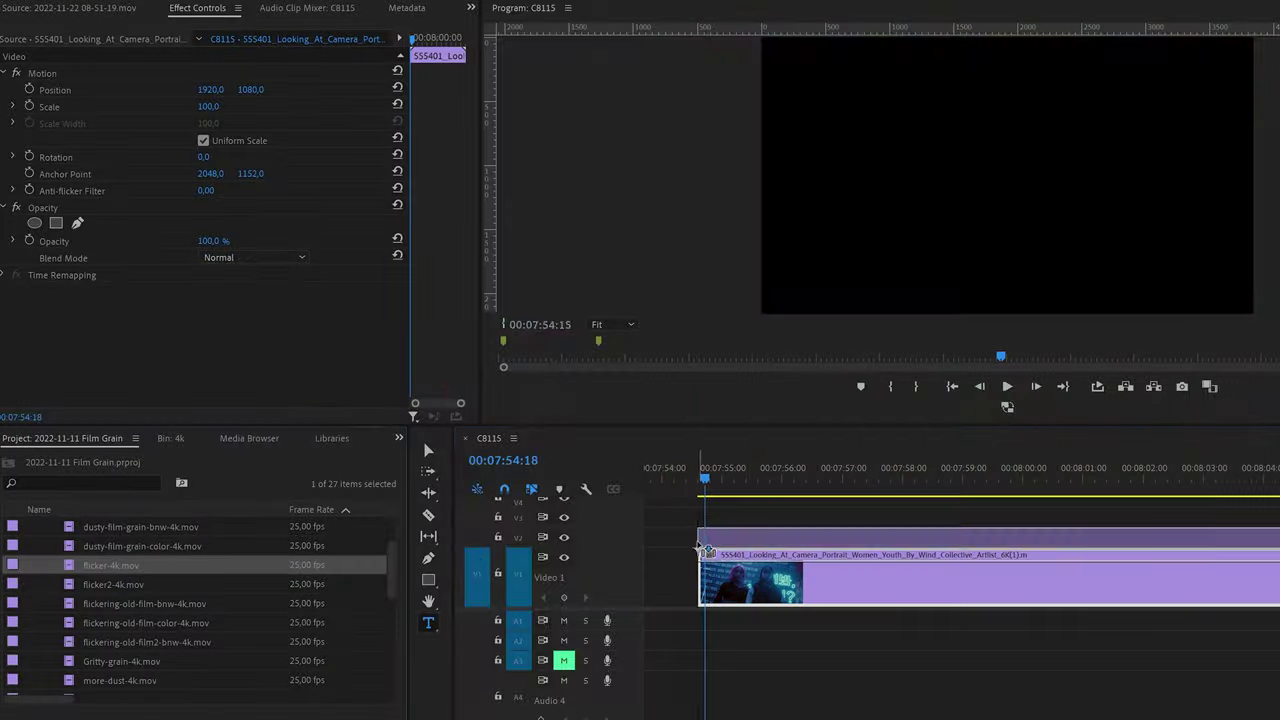
click(255, 257)
click(250, 500)
- Blend more-dust-4k.mov with Screen and clean-grain-bnw-4k.mov with Overlay
drag(134, 643, 705, 515)
click(255, 257)
click(240, 330)
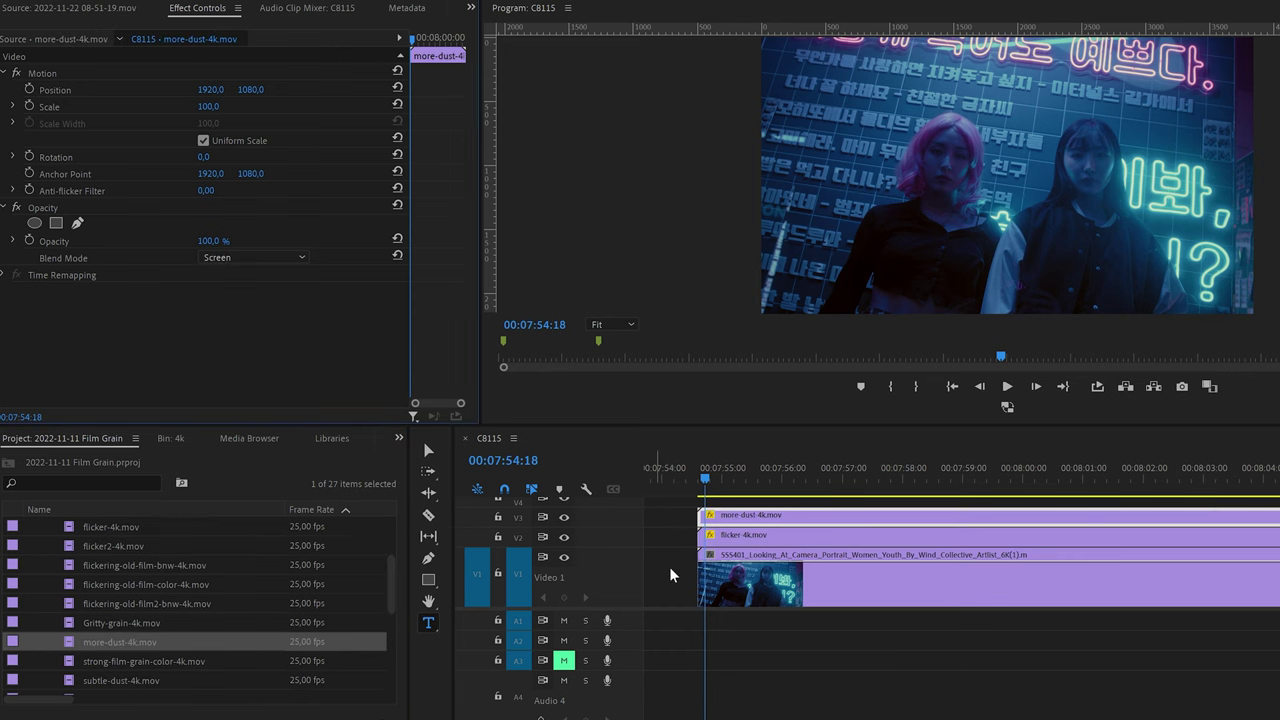
scroll(389, 552, up, 3)
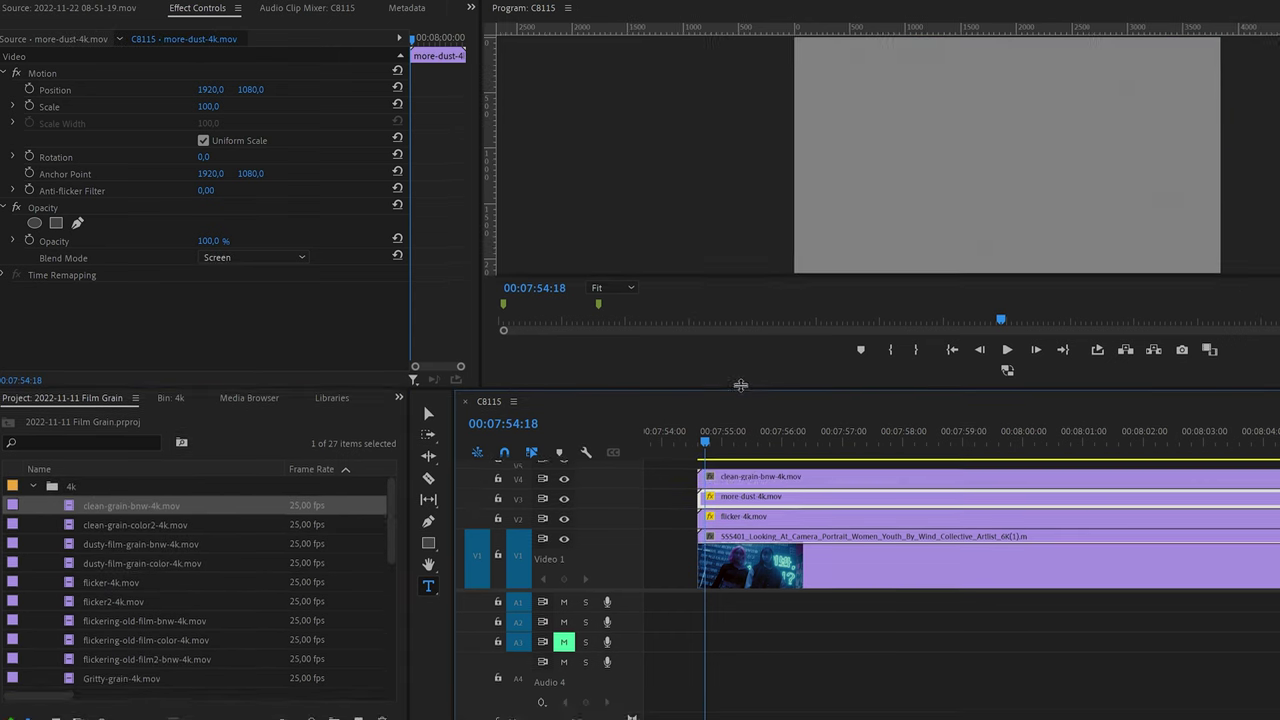
click(255, 257)
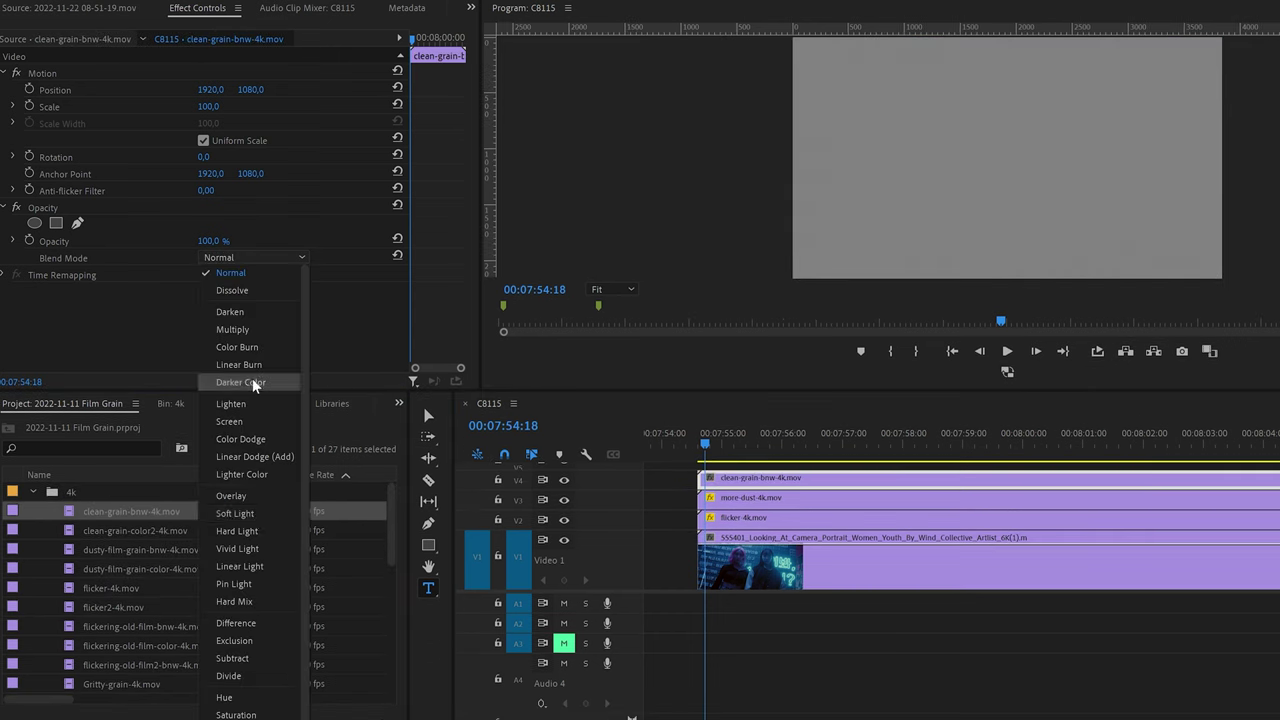
click(250, 500)
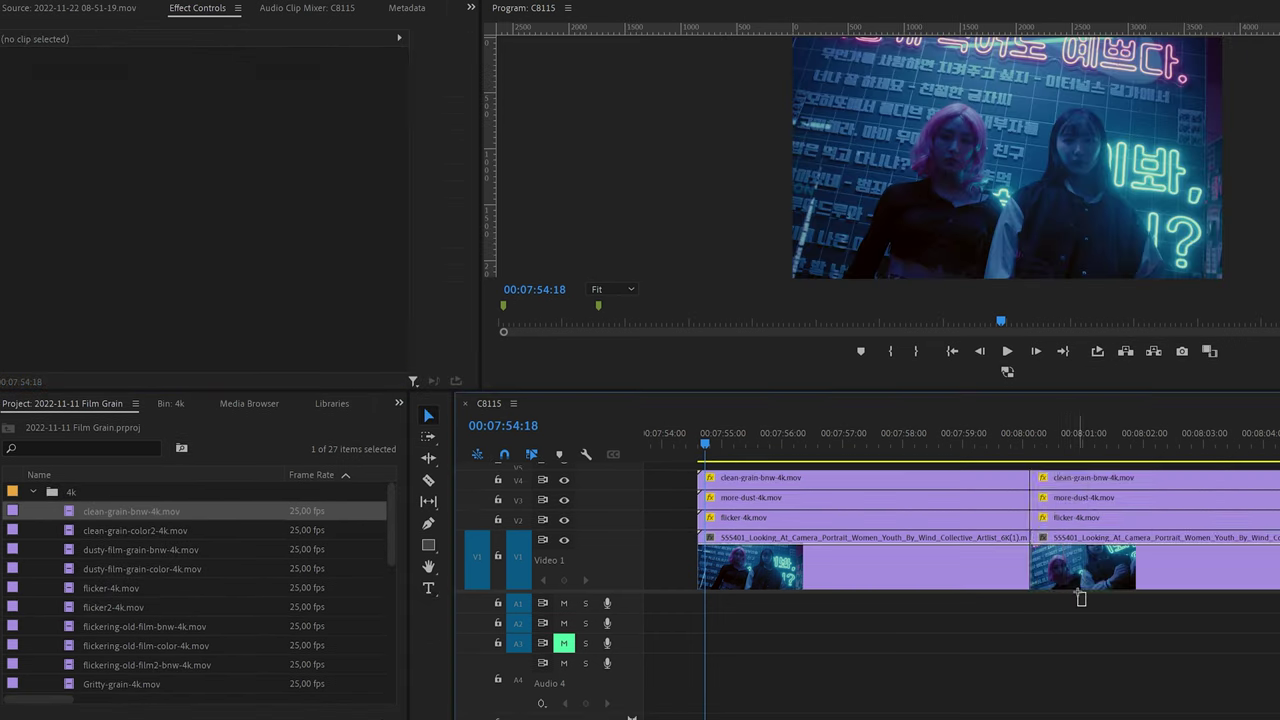
- Review the flicker, dust and clean grain layer settings, editing the dust opacity
click(860, 517)
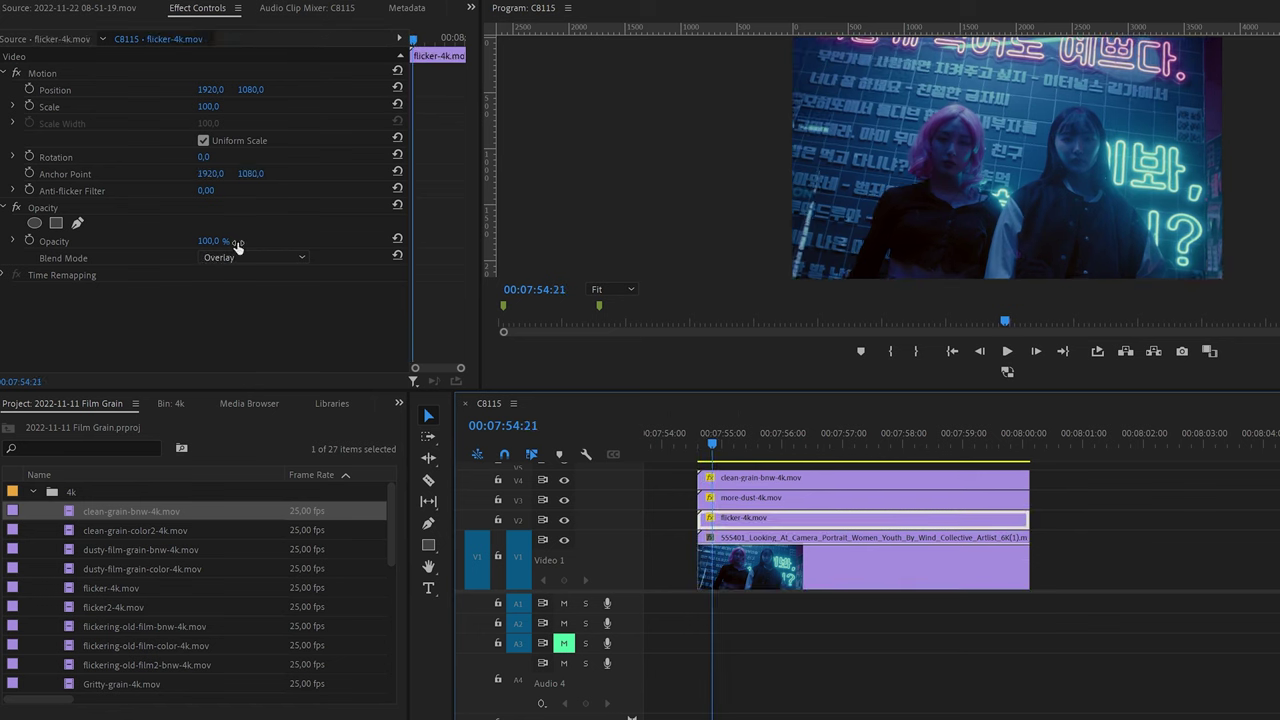
click(860, 497)
click(219, 240)
click(757, 479)
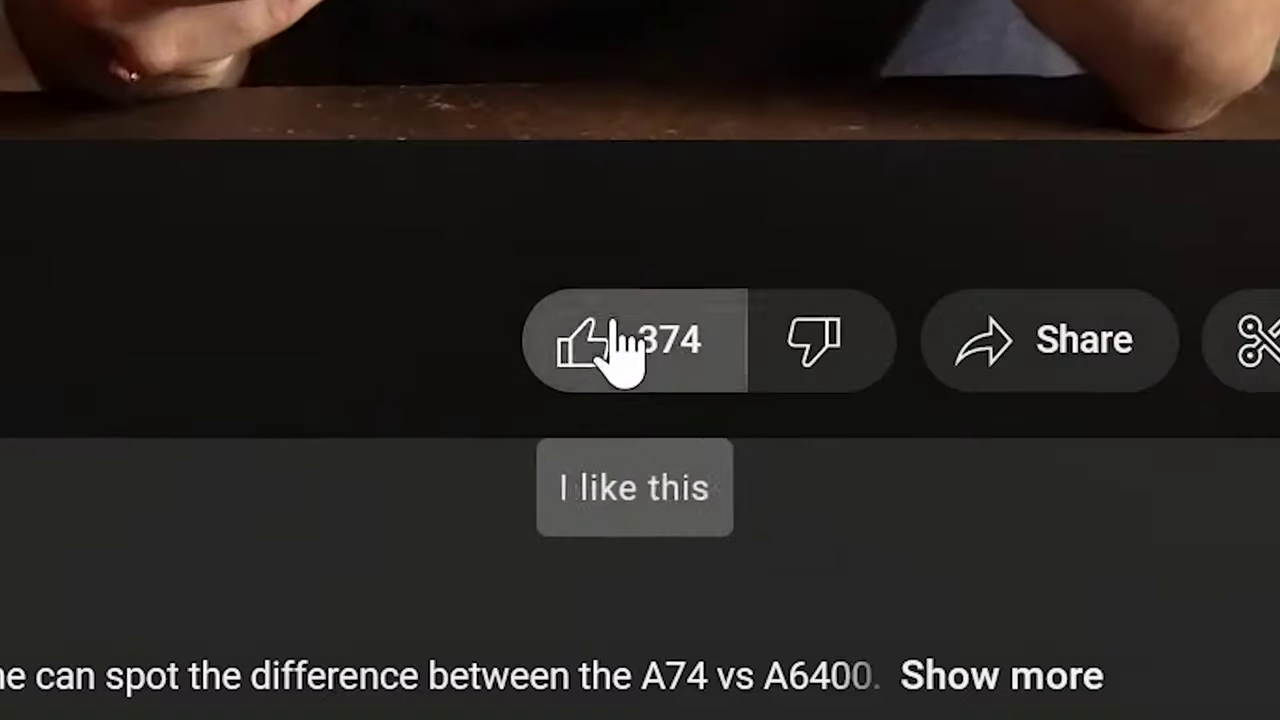
- Like the camera comparison video, raising its like count to 375
click(623, 531)
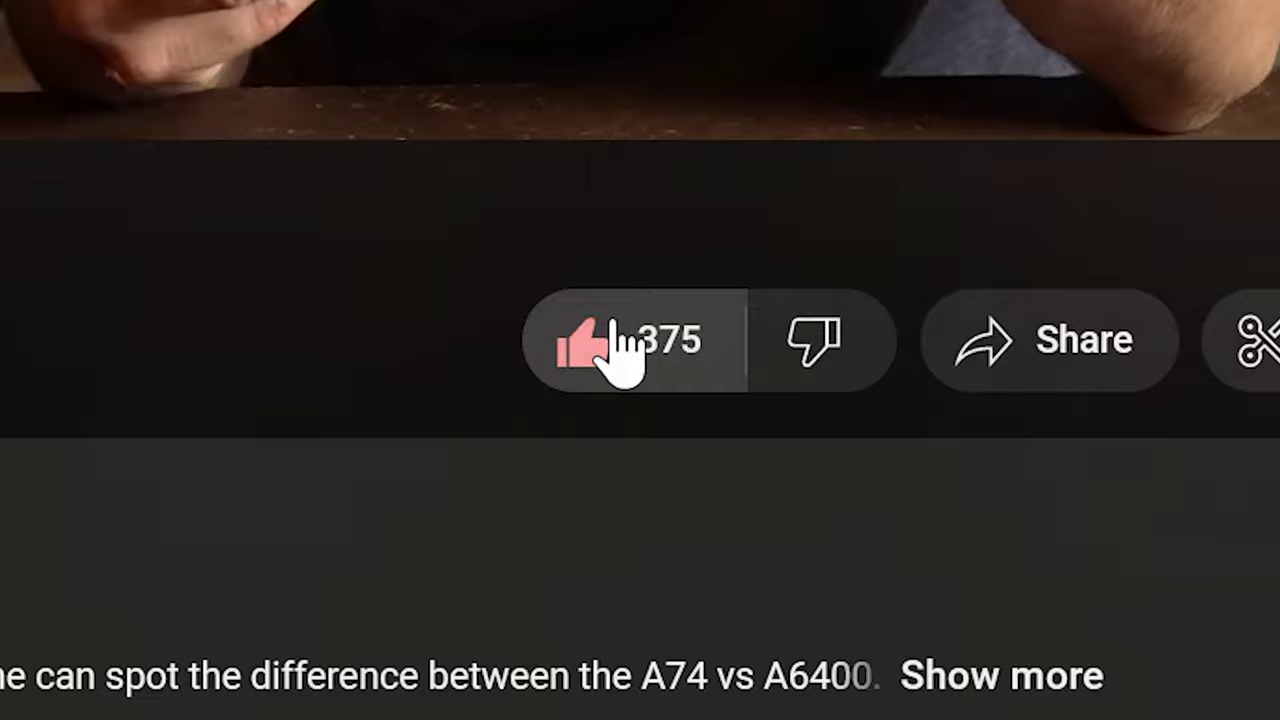